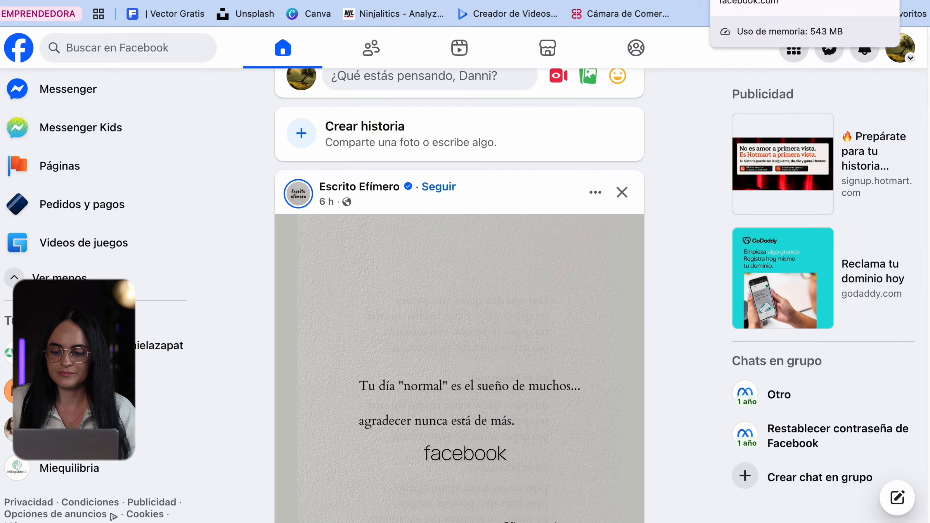
Go to the Facebook Pages section and start creating a new page.
{"action": "scroll", "coordinate": [618, 196], "scroll_direction": "up", "scroll_amount": 1}
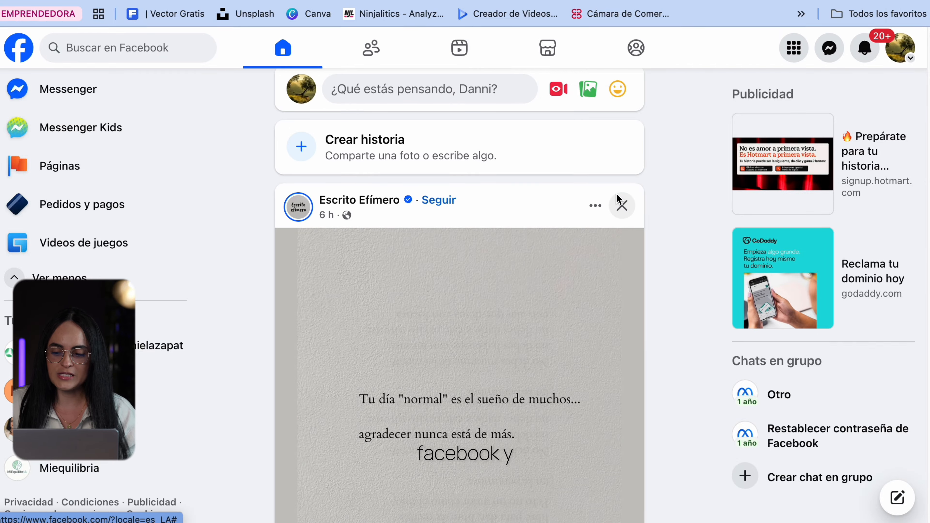
{"action": "scroll", "coordinate": [618, 197], "scroll_direction": "up", "scroll_amount": 1}
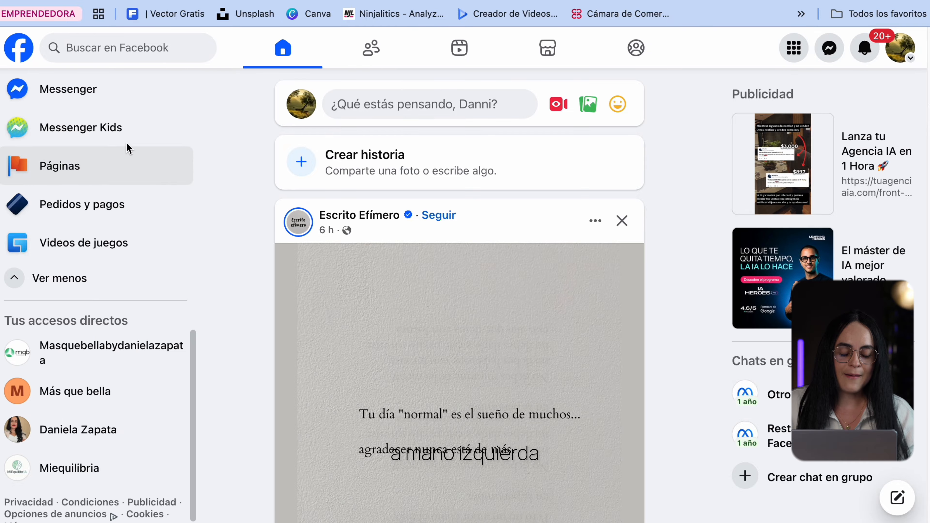
{"action": "scroll", "coordinate": [131, 158], "scroll_direction": "up", "scroll_amount": 3}
{"action": "scroll", "coordinate": [131, 159], "scroll_direction": "up", "scroll_amount": 2}
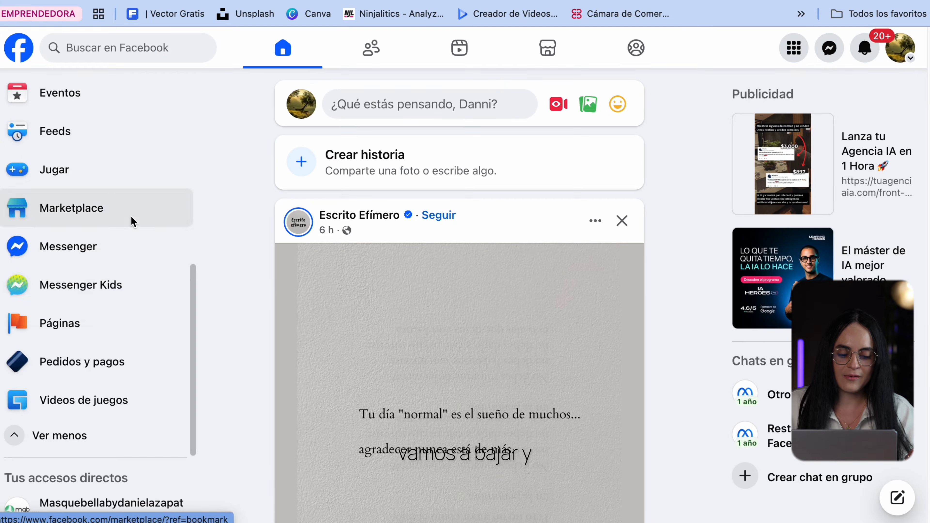
{"action": "left_click", "coordinate": [95, 329]}
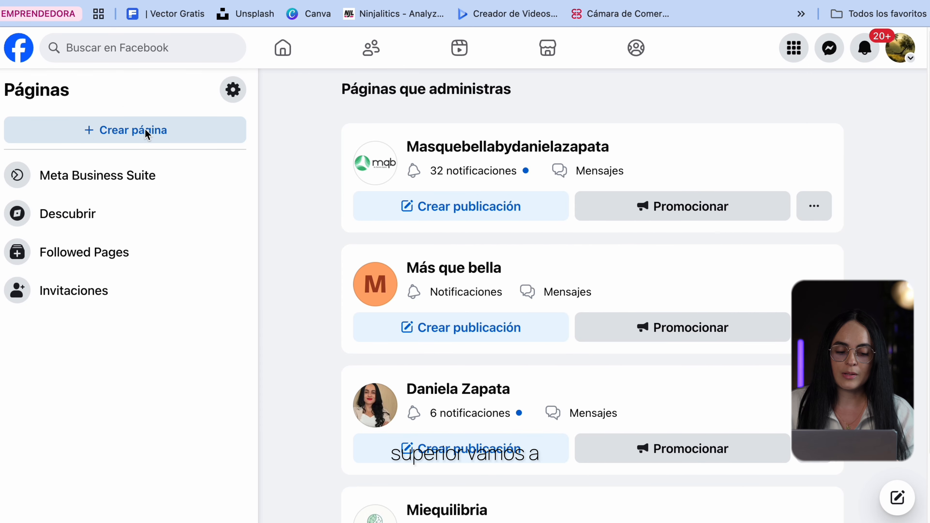
{"action": "left_click", "coordinate": [154, 135]}
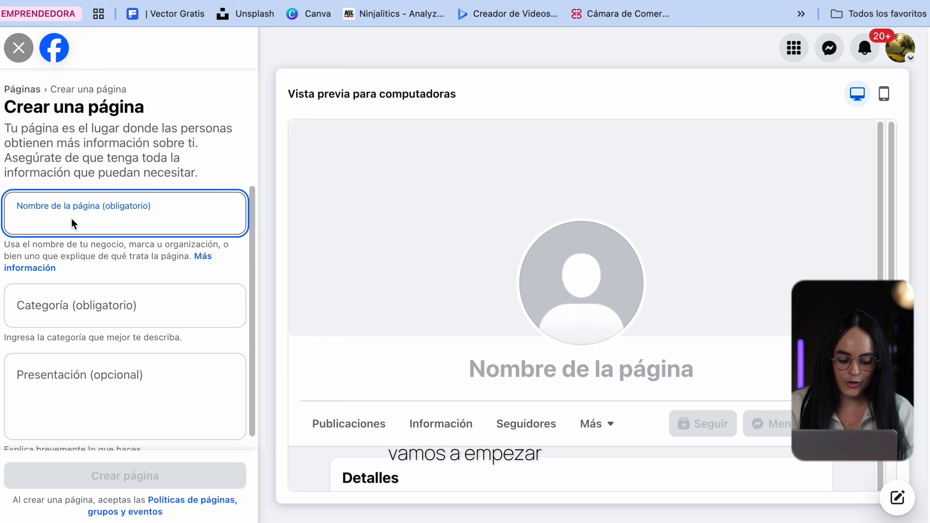
Name the new Facebook page "Mas que bella".
{"action": "key", "text": "Caps_Lock"}
{"action": "type", "text": "Ma"}
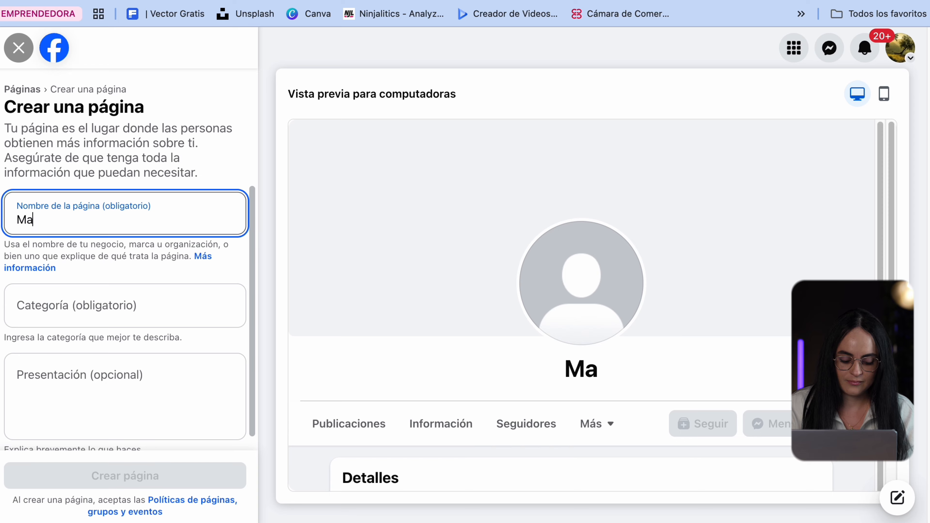
{"action": "type", "text": "s que bella"}
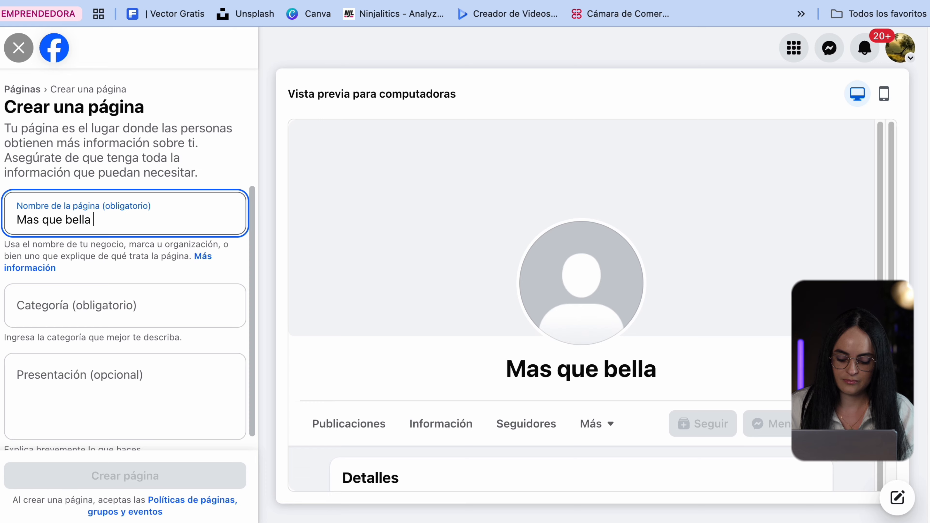
Search the page categories for "belleza" and assign the category Salud/belleza.
{"action": "left_click", "coordinate": [87, 307]}
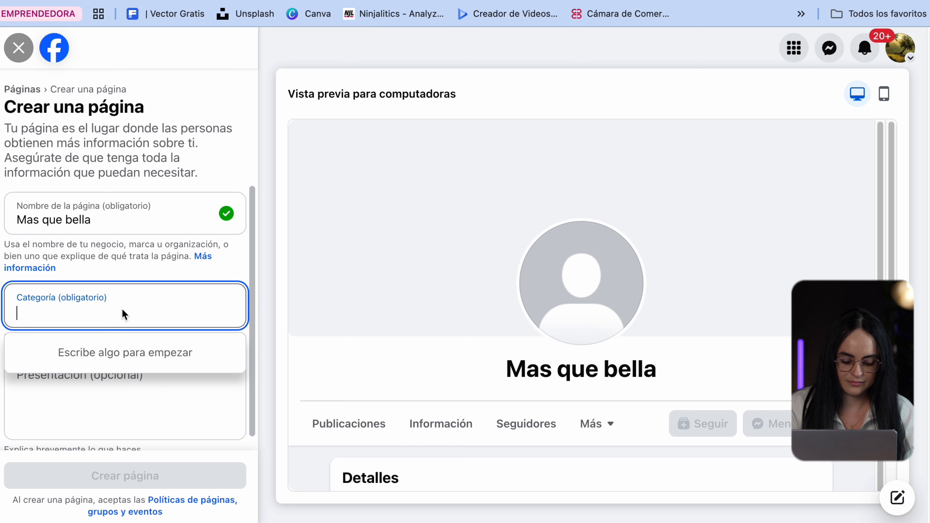
{"action": "type", "text": "belleza"}
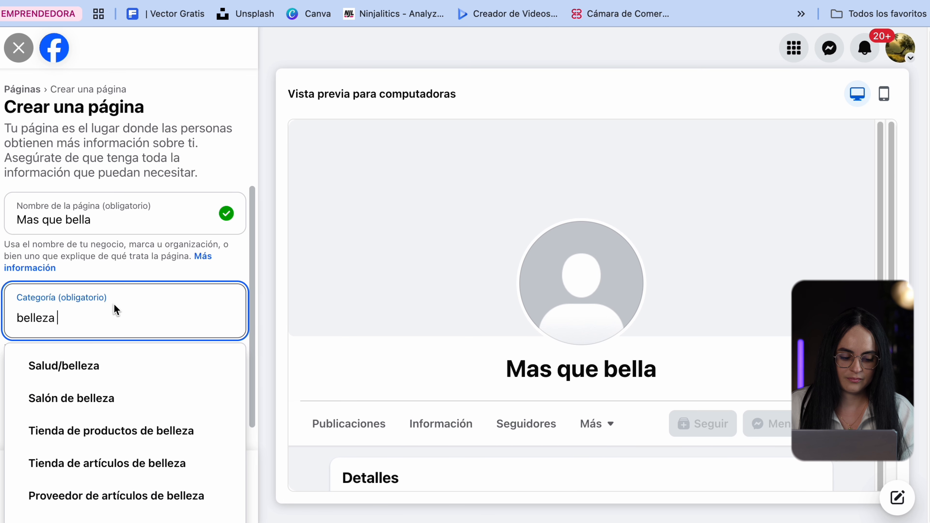
{"action": "left_click", "coordinate": [154, 281]}
{"action": "left_click", "coordinate": [101, 323]}
{"action": "left_click", "coordinate": [100, 322]}
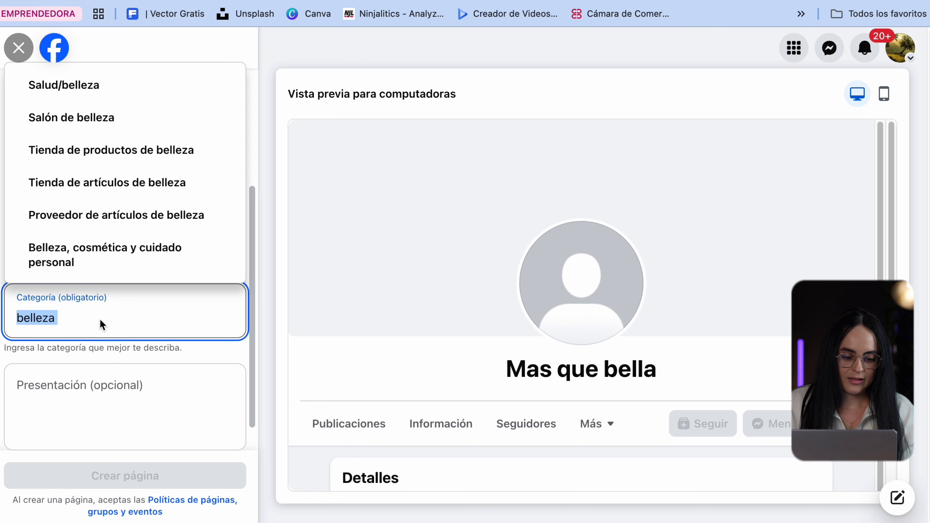
{"action": "left_click", "coordinate": [143, 95]}
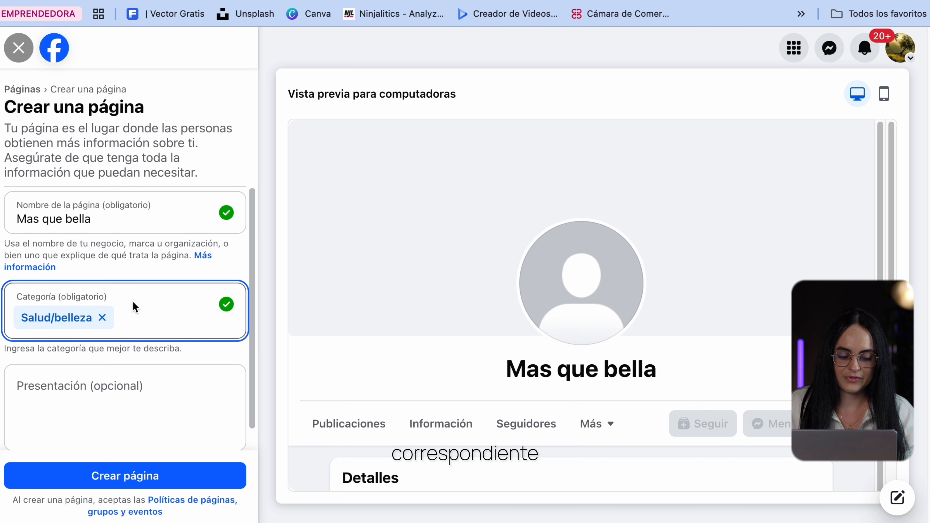
Create the Facebook page, leaving its optional presentation text empty.
{"action": "scroll", "coordinate": [134, 308], "scroll_direction": "down", "scroll_amount": 1}
{"action": "left_click", "coordinate": [75, 365]}
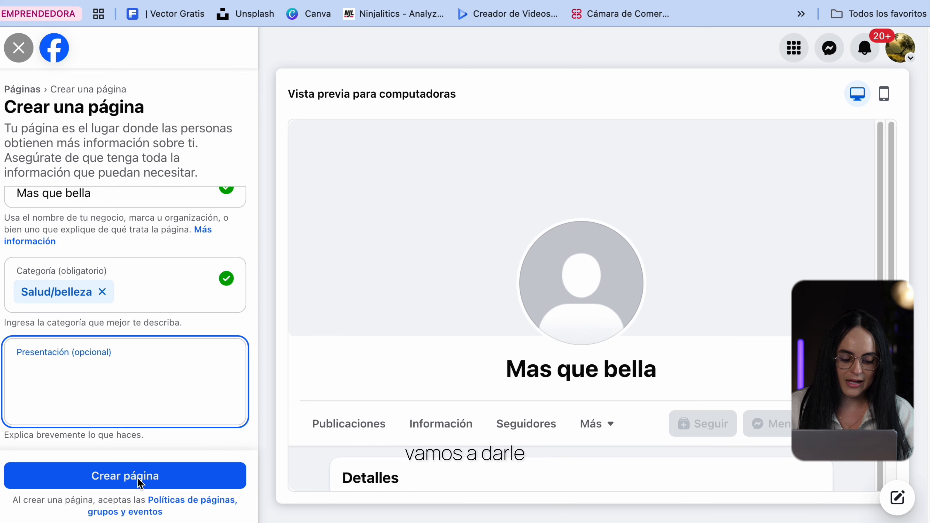
{"action": "left_click", "coordinate": [156, 486]}
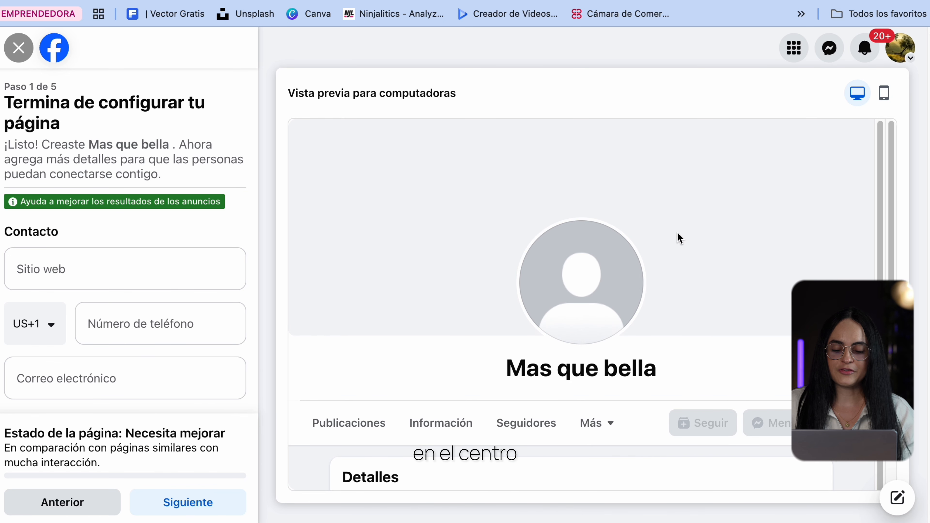
{"action": "scroll", "coordinate": [578, 311], "scroll_direction": "down", "scroll_amount": 1}
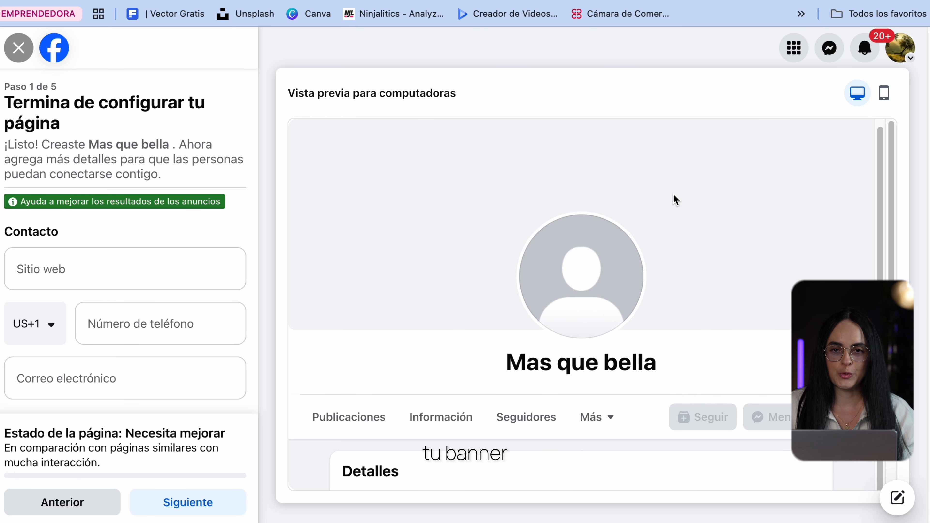
{"action": "scroll", "coordinate": [674, 199], "scroll_direction": "down", "scroll_amount": 1}
{"action": "scroll", "coordinate": [671, 199], "scroll_direction": "down", "scroll_amount": 1}
{"action": "scroll", "coordinate": [637, 264], "scroll_direction": "down", "scroll_amount": 5}
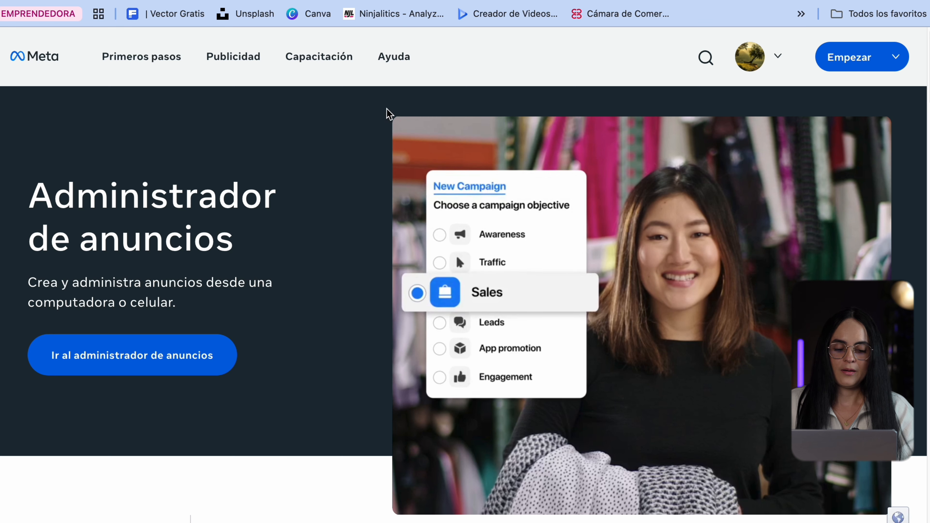
Open the Ads Manager from the Meta business site and dismiss the new campaign dialog.
{"action": "mouse_move", "coordinate": [858, 64]}
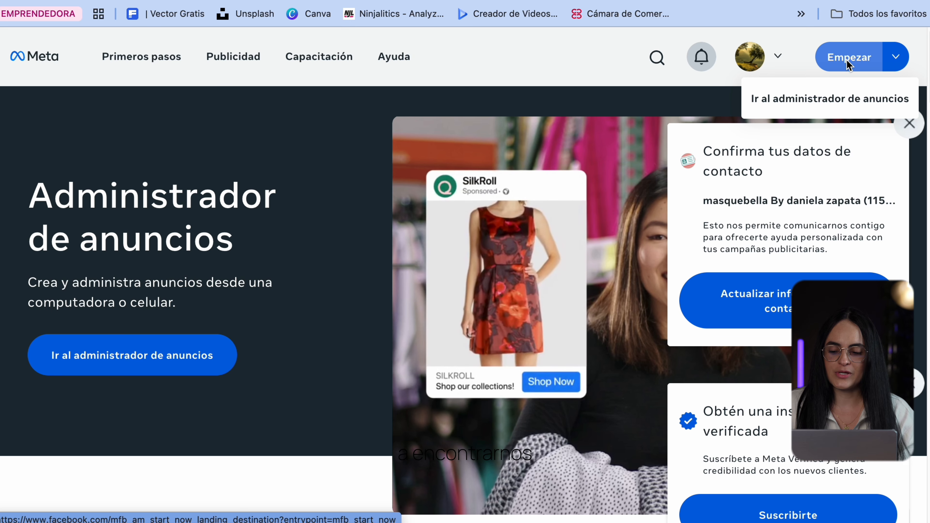
{"action": "left_click", "coordinate": [826, 94]}
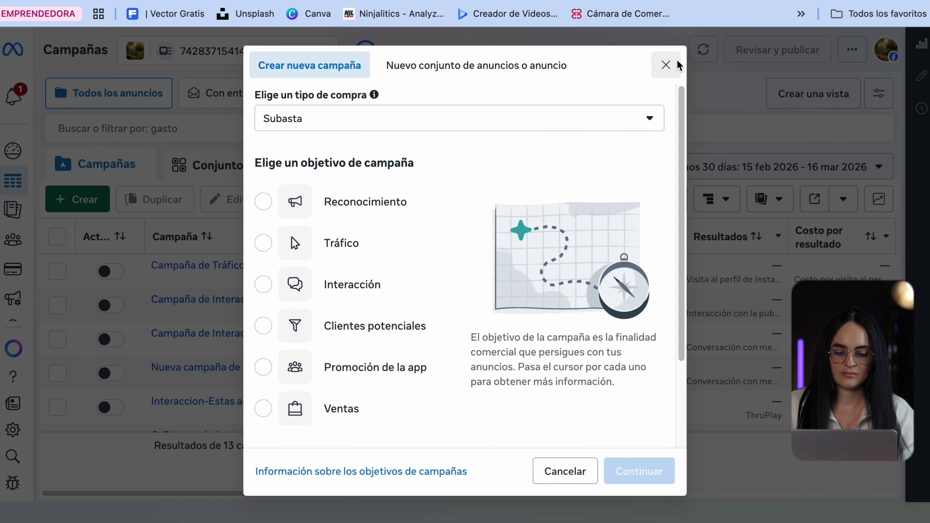
{"action": "left_click", "coordinate": [669, 66]}
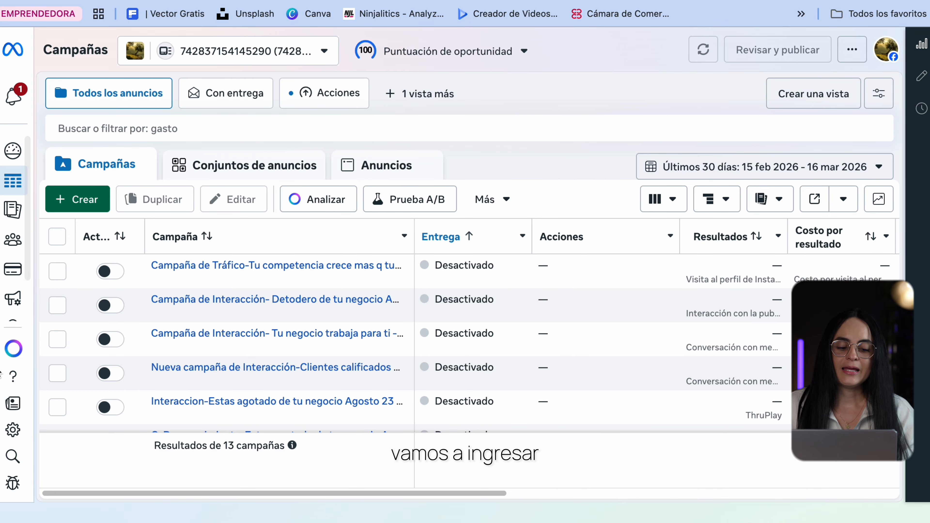
Open the business settings from all tools for the Mas que bella portfolio that has two people.
{"action": "mouse_move", "coordinate": [20, 297]}
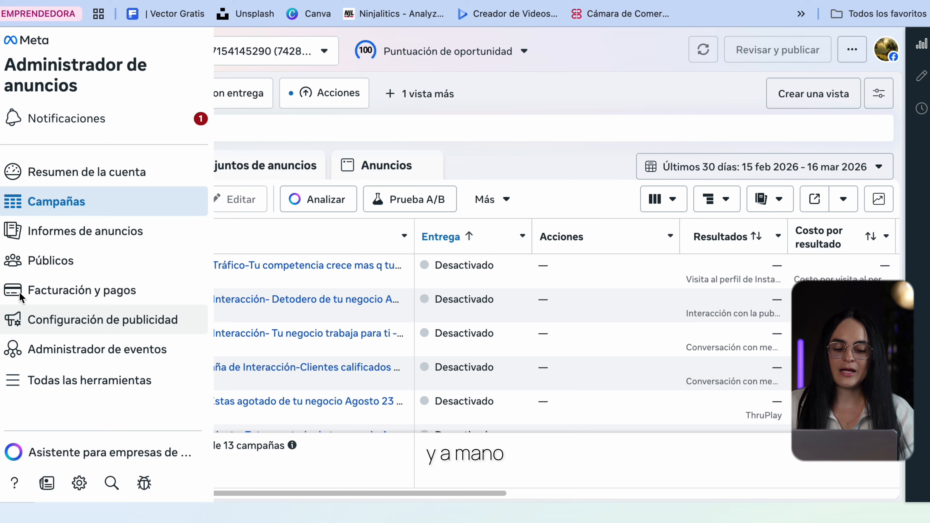
{"action": "left_click", "coordinate": [94, 389]}
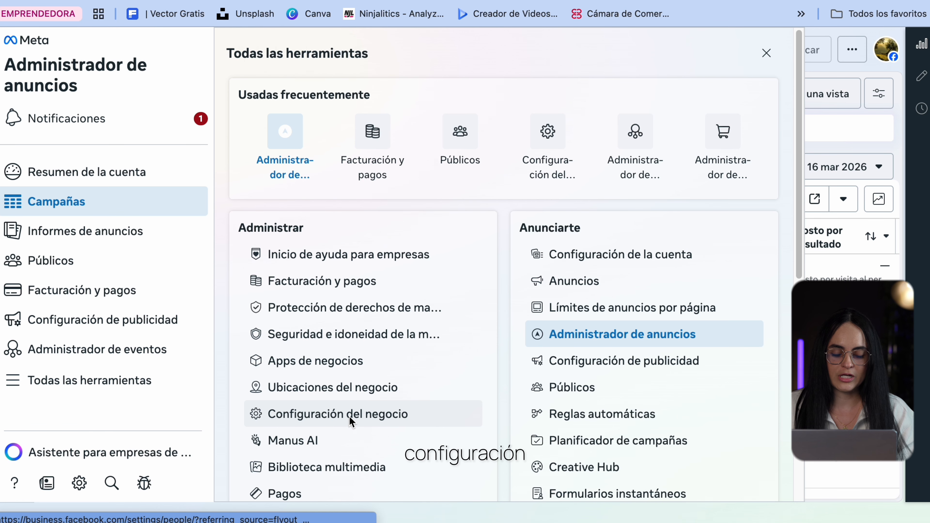
{"action": "left_click", "coordinate": [403, 390]}
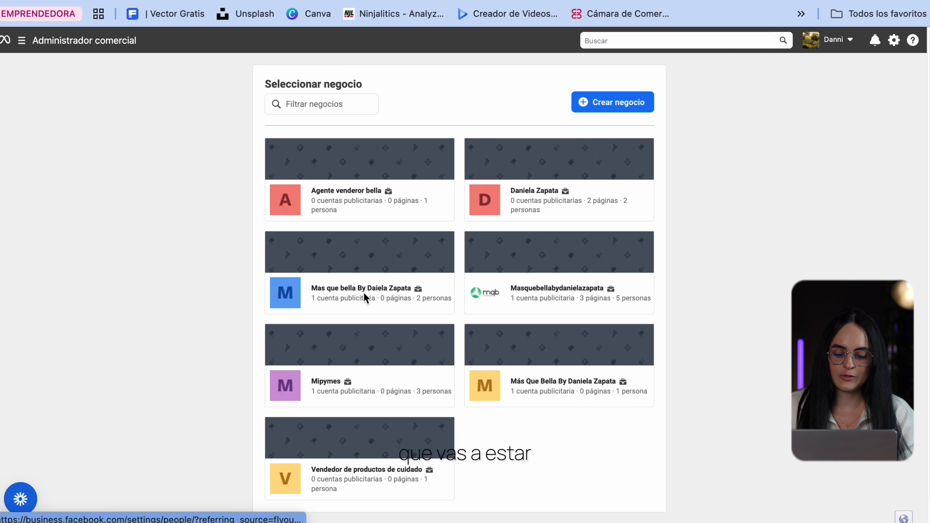
{"action": "left_click", "coordinate": [407, 271]}
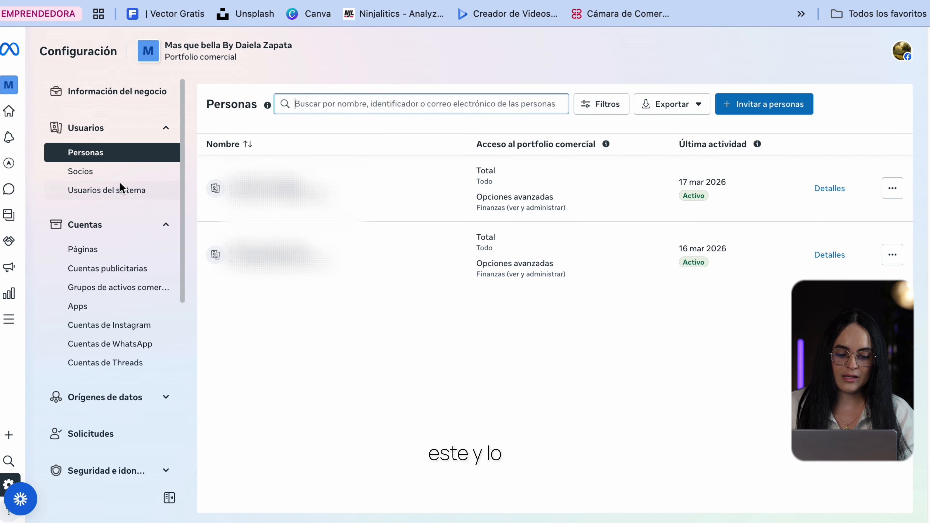
Open the portfolio's Facebook pages and start adding an existing Facebook page.
{"action": "scroll", "coordinate": [175, 216], "scroll_direction": "down", "scroll_amount": 1}
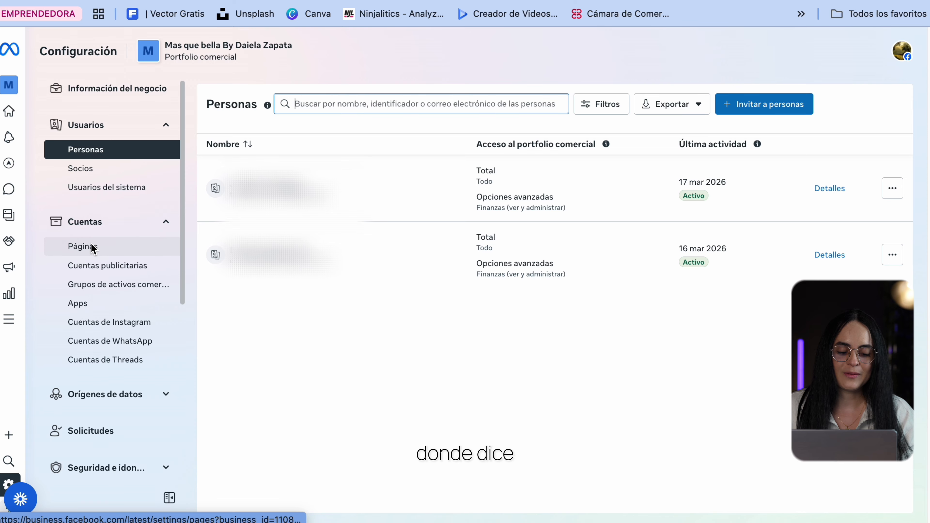
{"action": "left_click", "coordinate": [113, 248]}
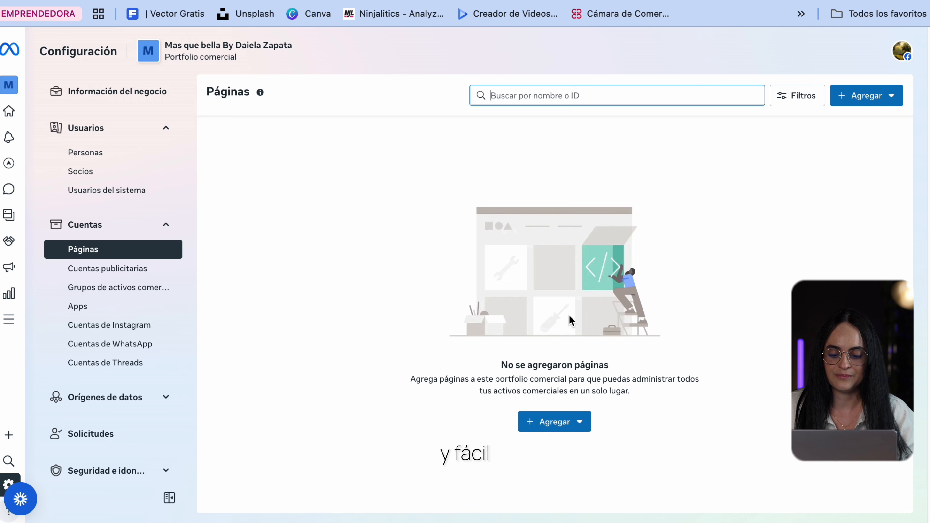
{"action": "left_click", "coordinate": [863, 96]}
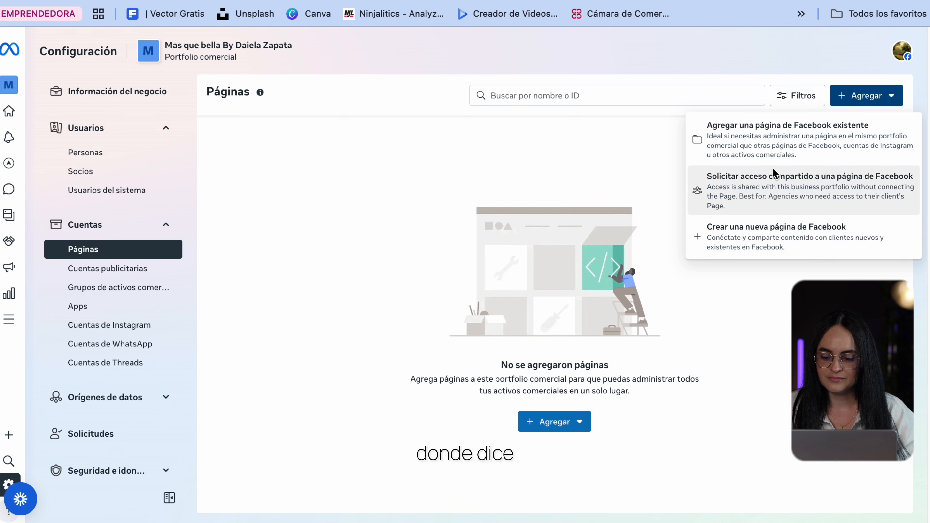
{"action": "left_click", "coordinate": [771, 143]}
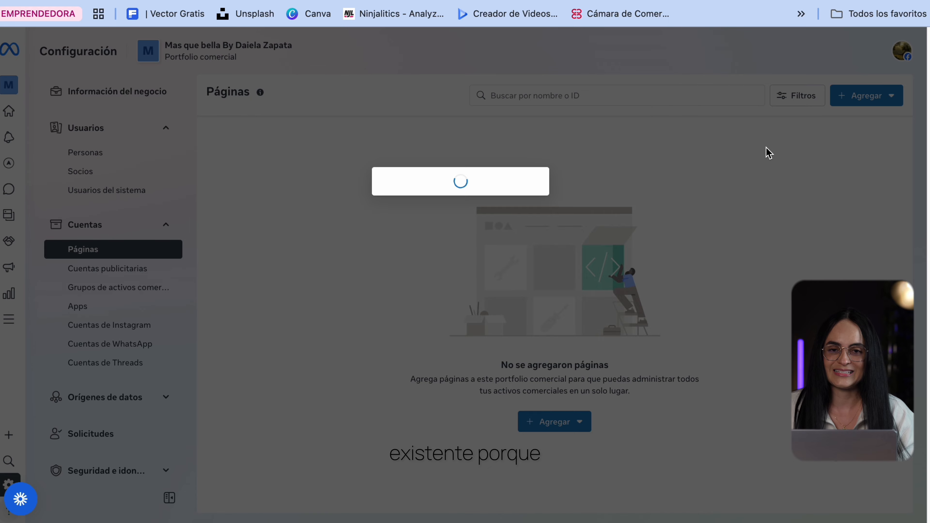
Search the existing pages for "m" and choose the Mas que bella page in the Salud/belleza category.
{"action": "left_click", "coordinate": [420, 198]}
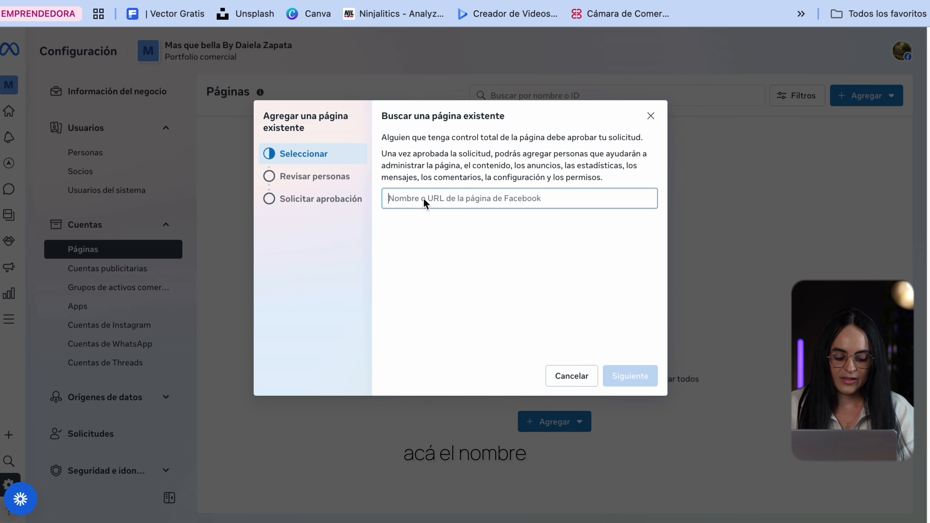
{"action": "type", "text": "m"}
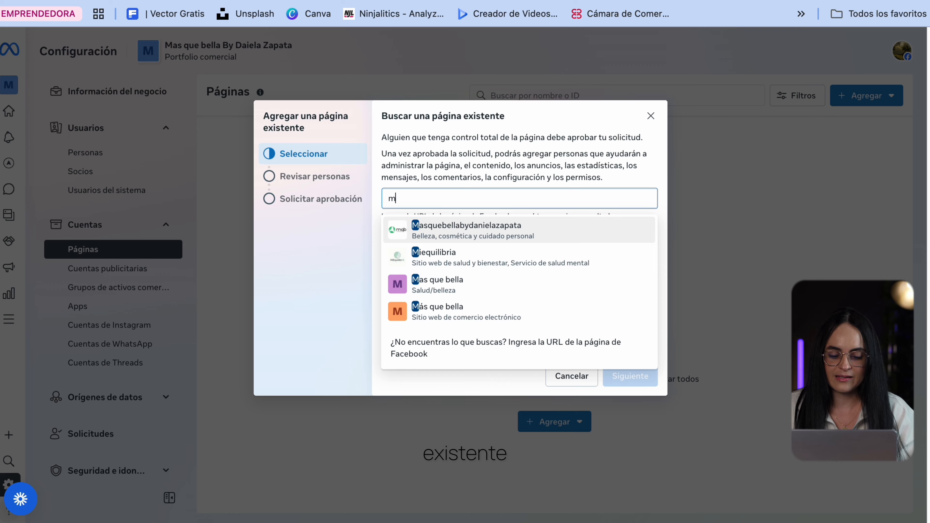
{"action": "left_click", "coordinate": [479, 284]}
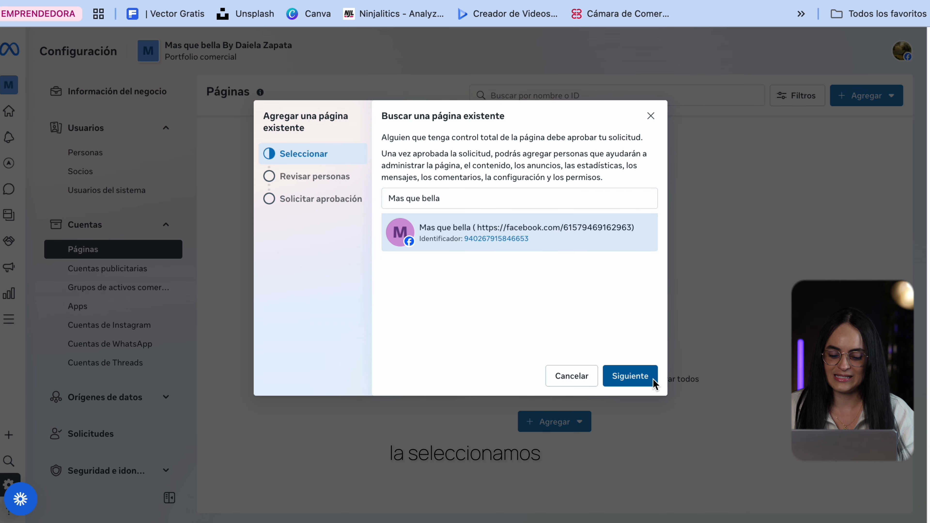
{"action": "left_click", "coordinate": [635, 376]}
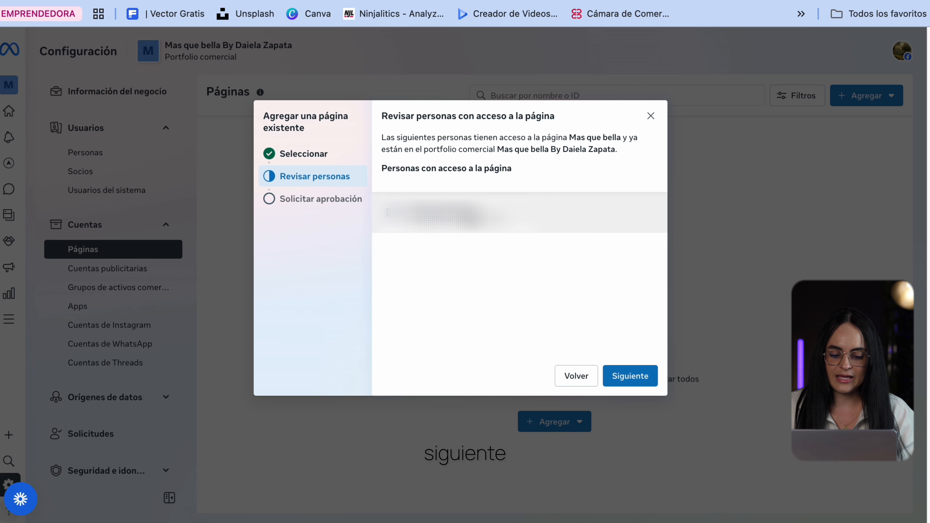
Continue past the people review, accept Meta's commercial terms and page policies, and claim the page for the portfolio.
{"action": "left_click", "coordinate": [633, 381]}
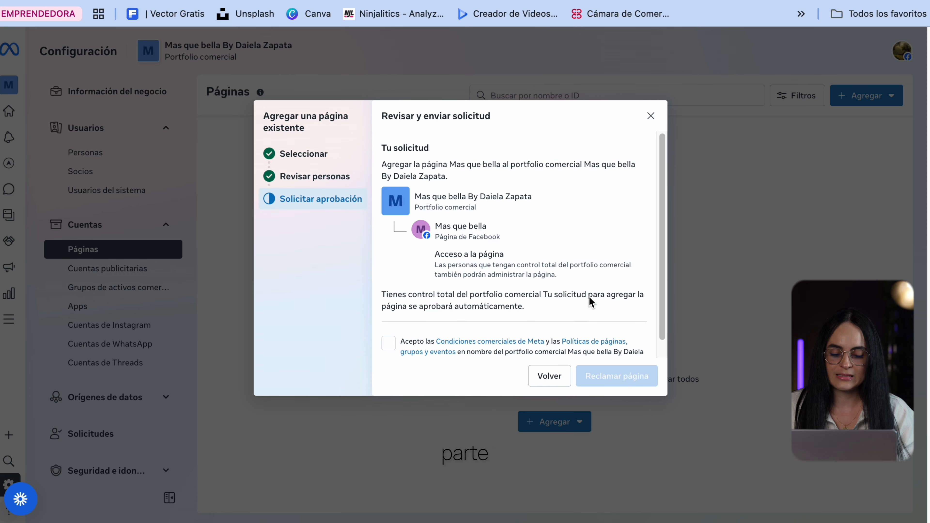
{"action": "left_click", "coordinate": [389, 343]}
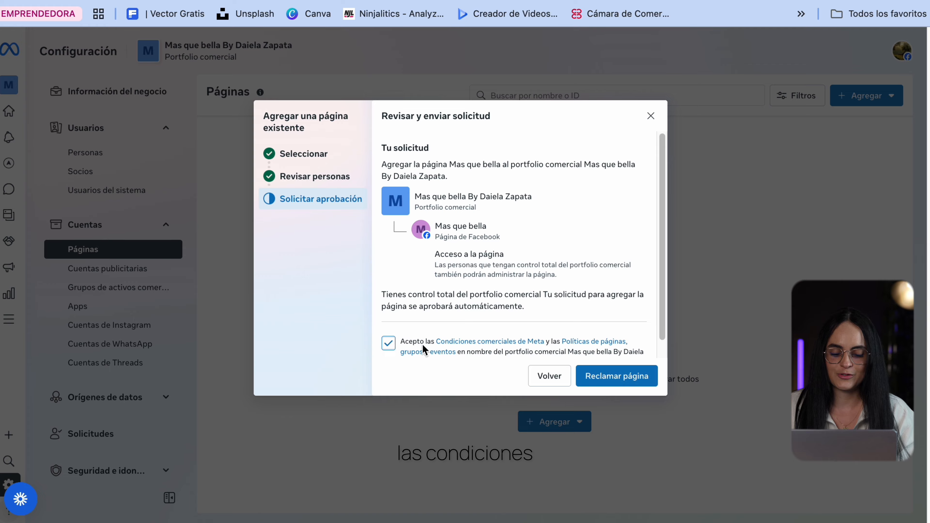
{"action": "left_click", "coordinate": [621, 380]}
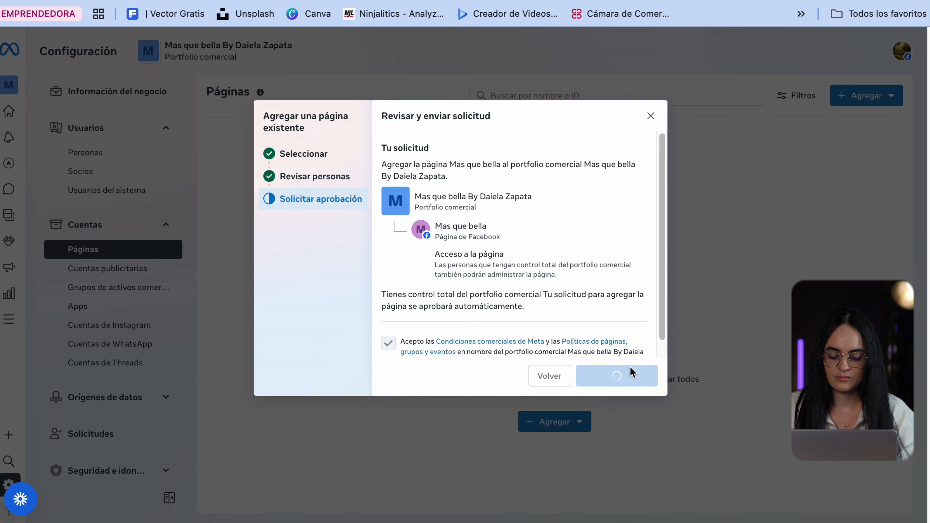
{"action": "scroll", "coordinate": [659, 320], "scroll_direction": "down", "scroll_amount": 2}
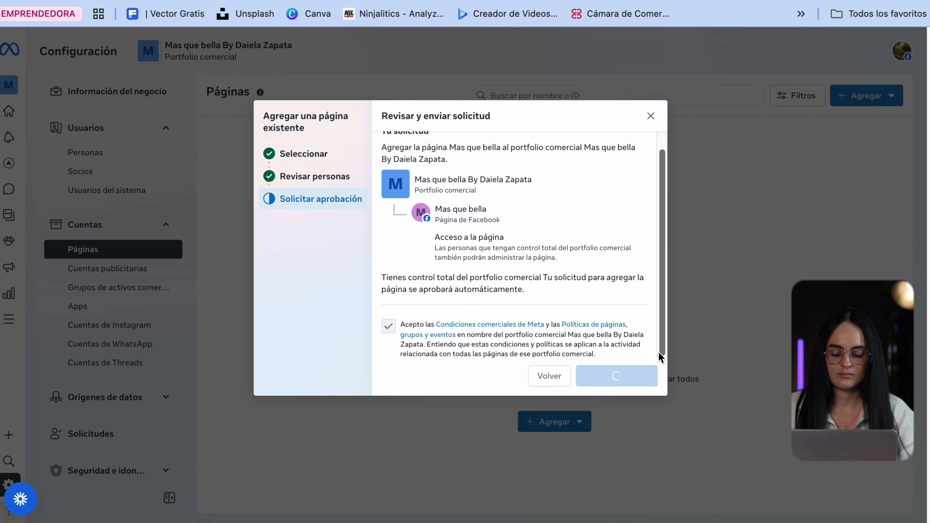
{"action": "left_click", "coordinate": [640, 368]}
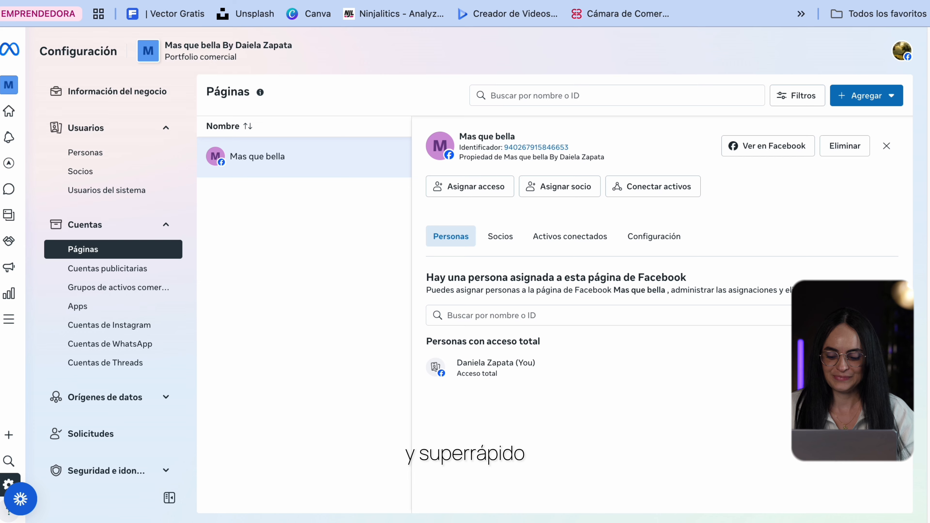
Assign all listed people, including the Conversions API System User, full control (Todo) of the Mas que bella Facebook page.
{"action": "left_click", "coordinate": [473, 188]}
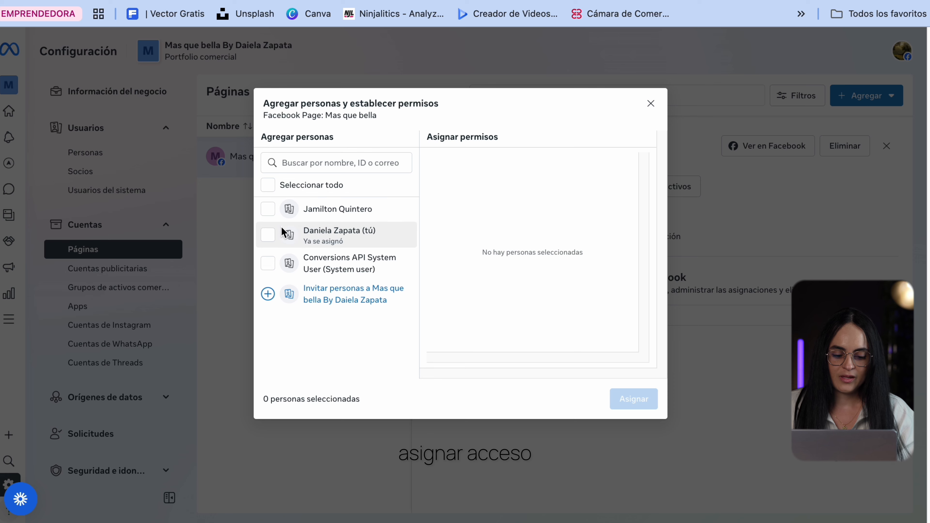
{"action": "left_click", "coordinate": [268, 185]}
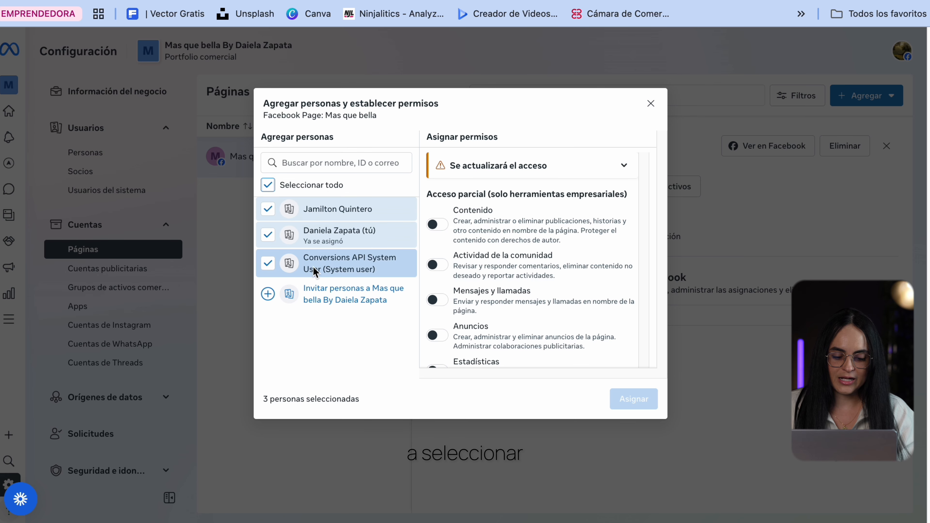
{"action": "scroll", "coordinate": [490, 251], "scroll_direction": "down", "scroll_amount": 1}
{"action": "scroll", "coordinate": [490, 251], "scroll_direction": "down", "scroll_amount": 5}
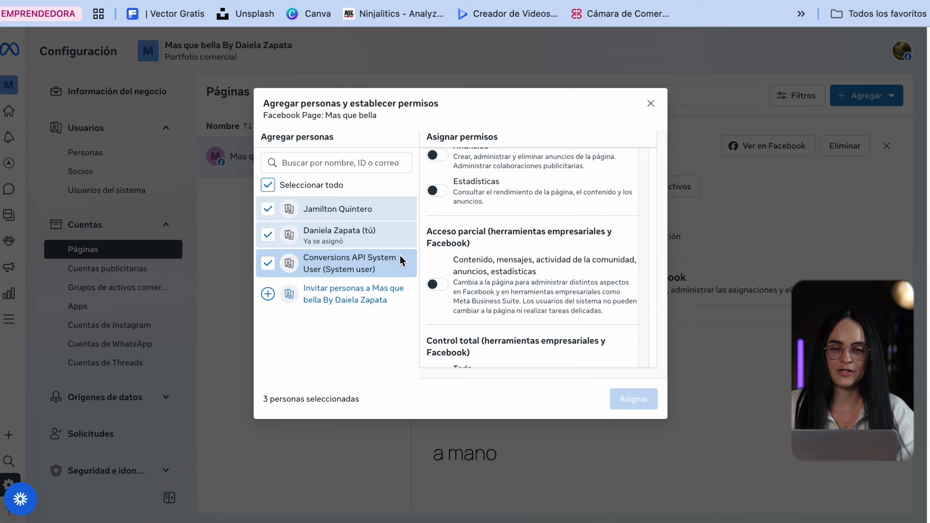
{"action": "scroll", "coordinate": [459, 259], "scroll_direction": "down", "scroll_amount": 1}
{"action": "scroll", "coordinate": [460, 258], "scroll_direction": "down", "scroll_amount": 2}
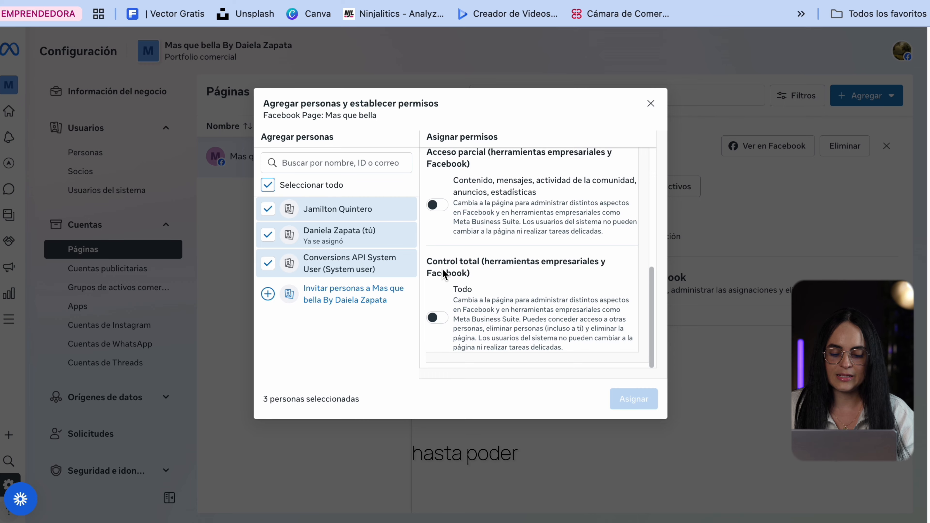
{"action": "left_click", "coordinate": [439, 317]}
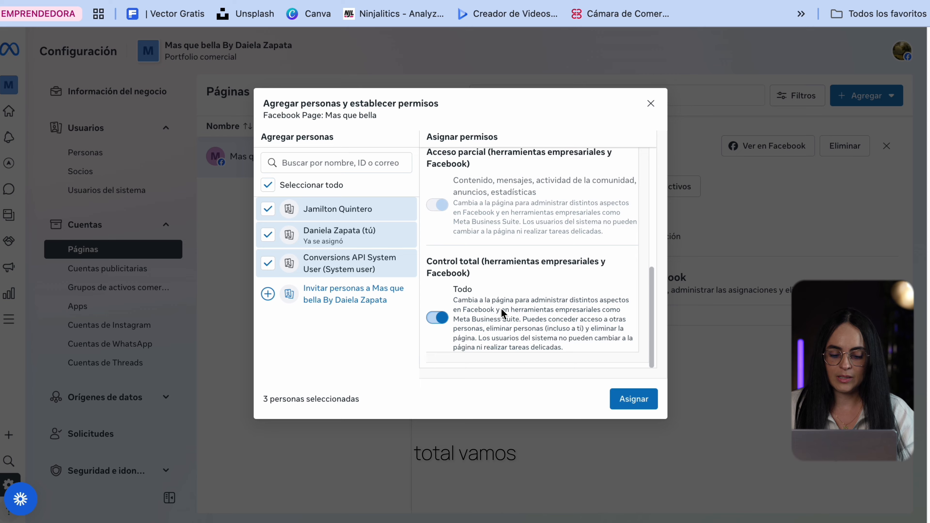
{"action": "left_click", "coordinate": [632, 401]}
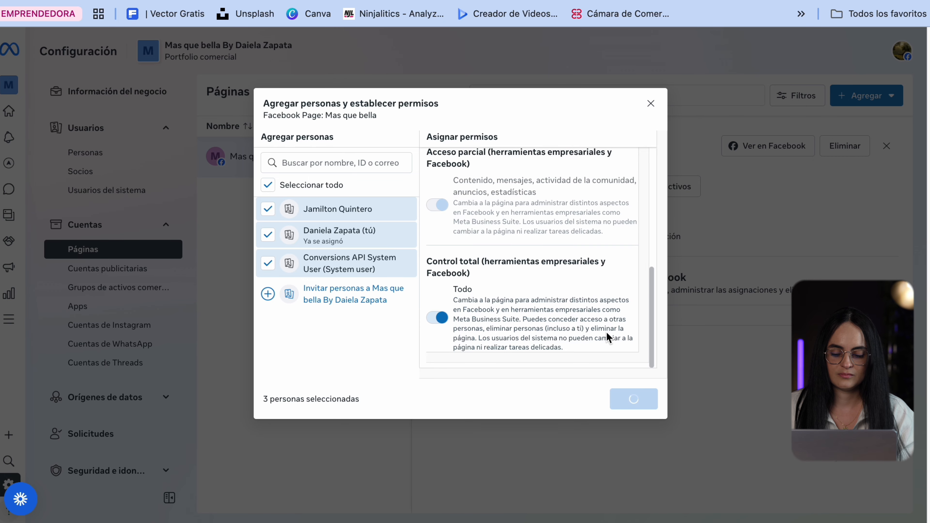
{"action": "left_click", "coordinate": [605, 354]}
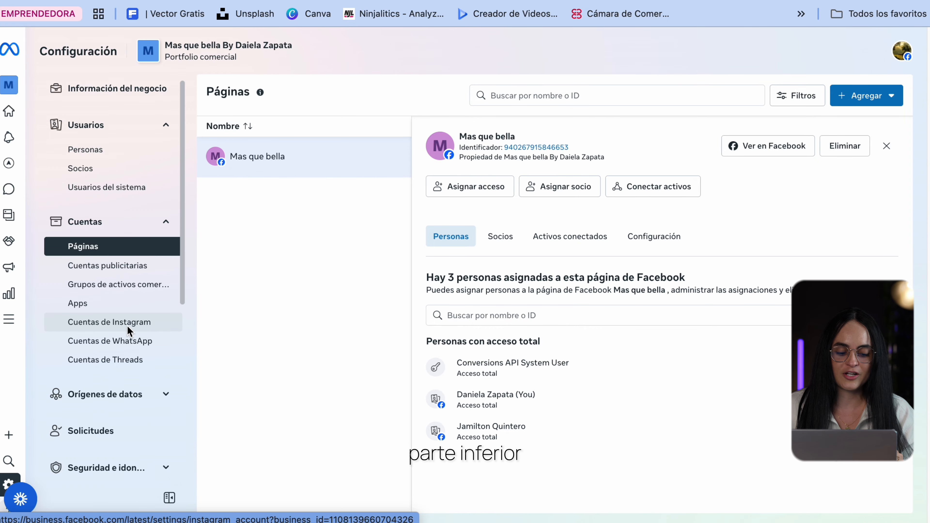
Add an Instagram account to the portfolio by logging in with the Instagram profile already signed in, and finish the dialog.
{"action": "left_click", "coordinate": [140, 326]}
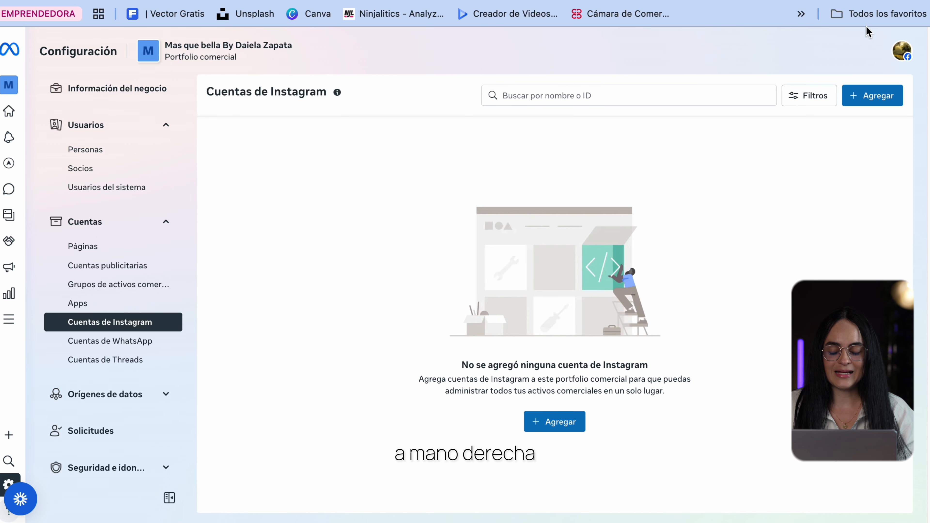
{"action": "left_click", "coordinate": [876, 94]}
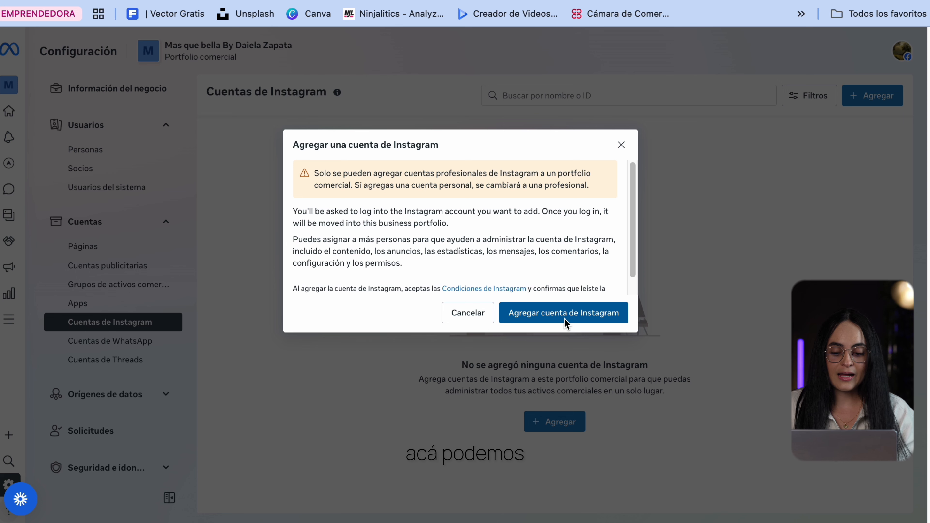
{"action": "left_click", "coordinate": [578, 314]}
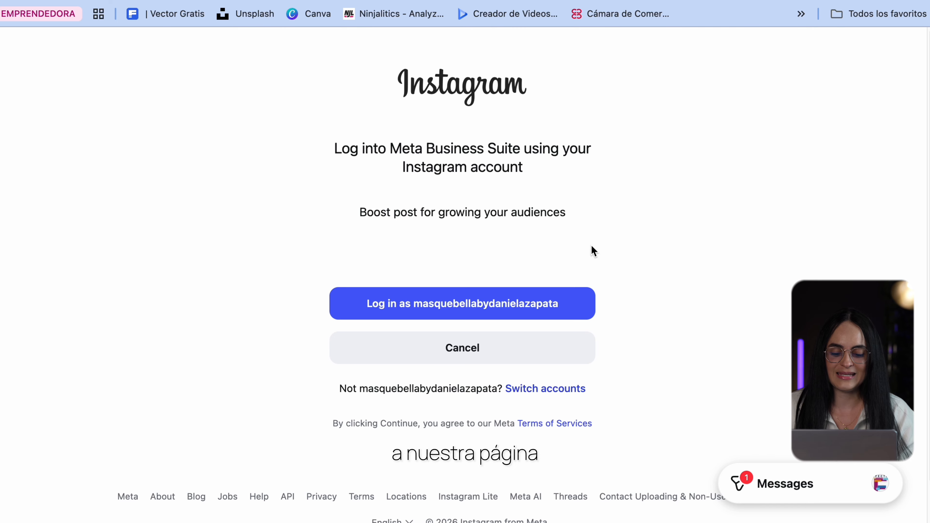
{"action": "left_click", "coordinate": [422, 308]}
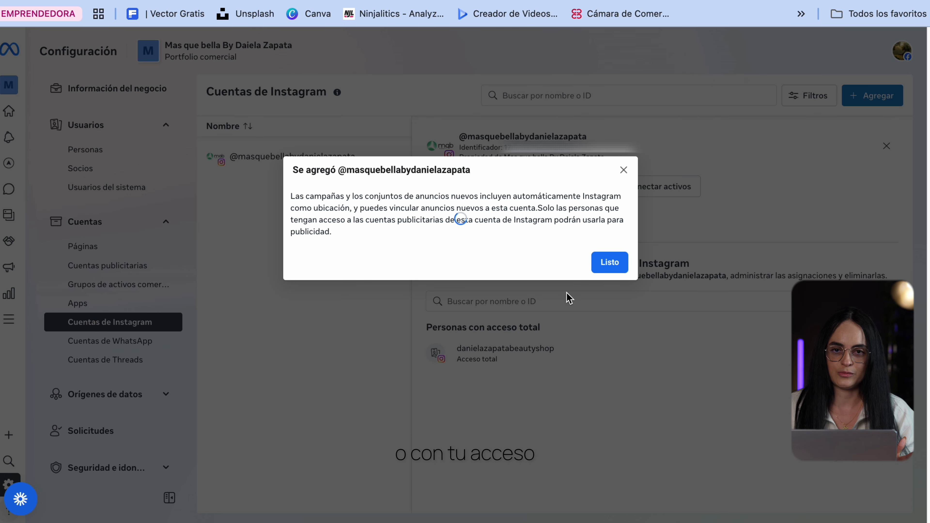
{"action": "left_click", "coordinate": [618, 264]}
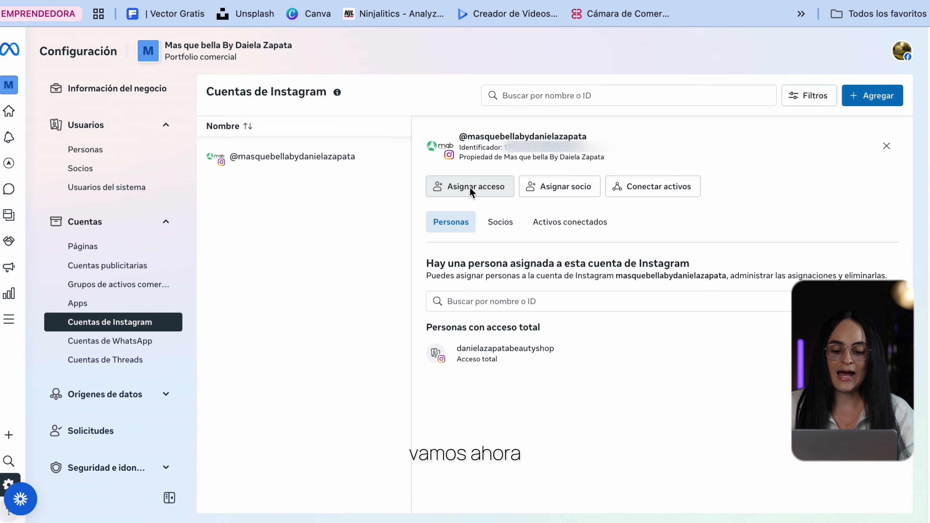
Assign all listed people full control (Todo) of the portfolio's Instagram account and confirm the permission changes.
{"action": "left_click", "coordinate": [483, 188]}
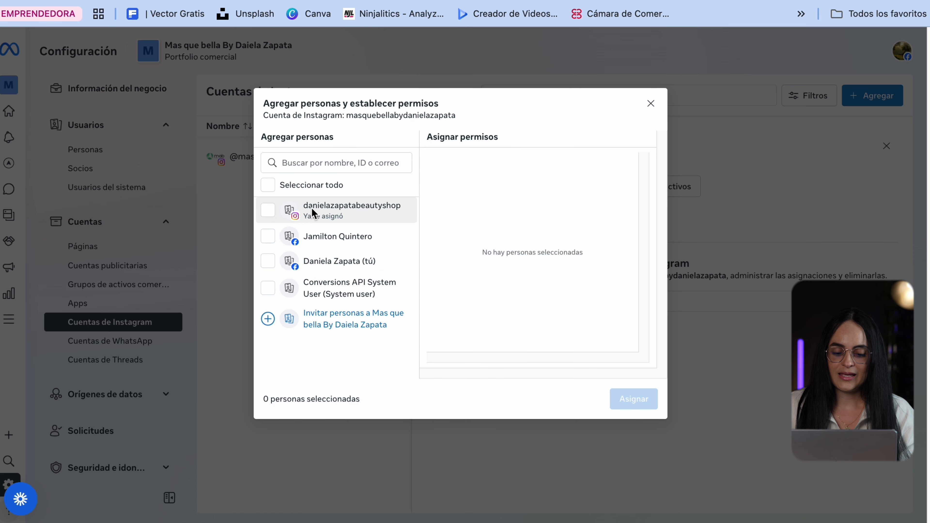
{"action": "left_click", "coordinate": [269, 185]}
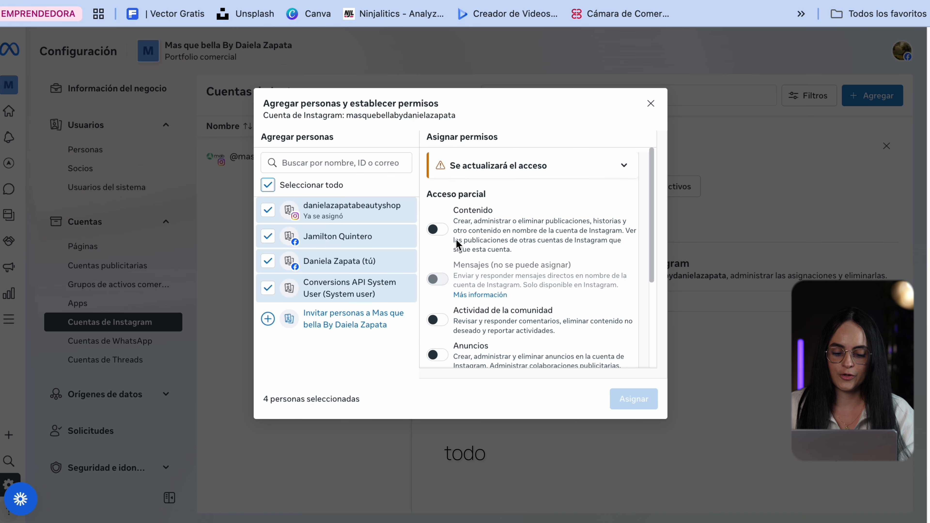
{"action": "scroll", "coordinate": [484, 241], "scroll_direction": "down", "scroll_amount": 2}
{"action": "scroll", "coordinate": [485, 245], "scroll_direction": "down", "scroll_amount": 3}
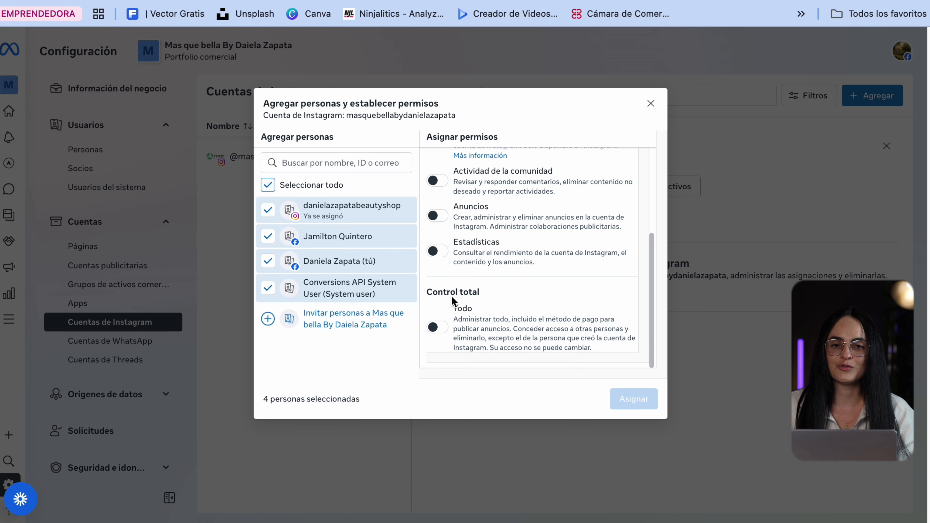
{"action": "left_click", "coordinate": [439, 328]}
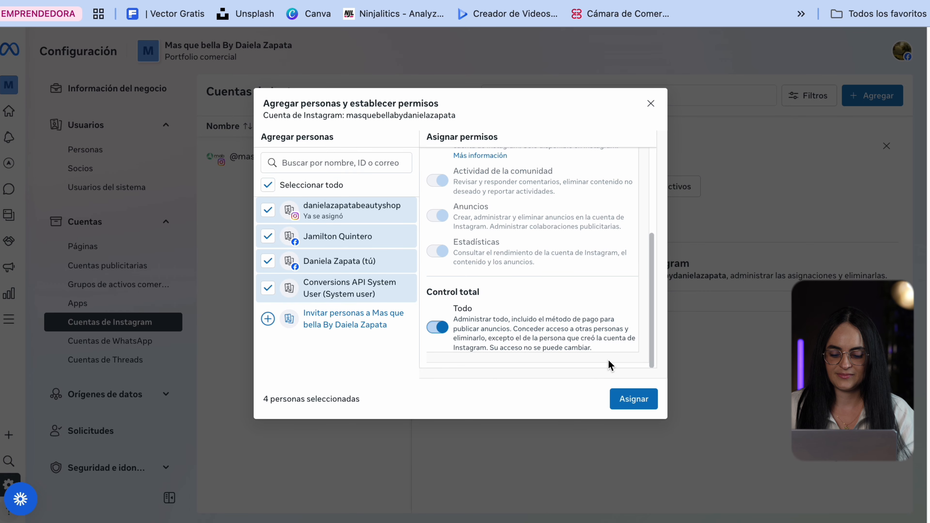
{"action": "left_click", "coordinate": [629, 403]}
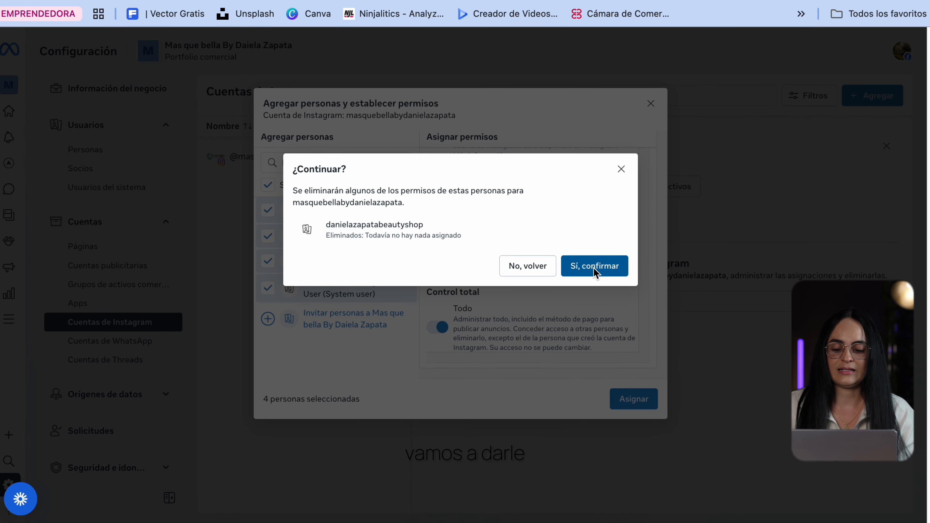
{"action": "left_click", "coordinate": [595, 266]}
{"action": "left_click", "coordinate": [609, 351]}
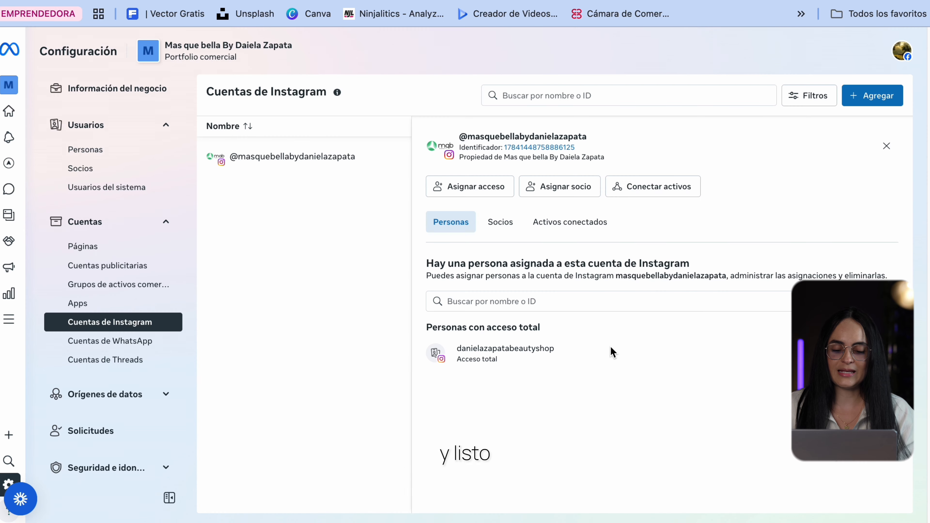